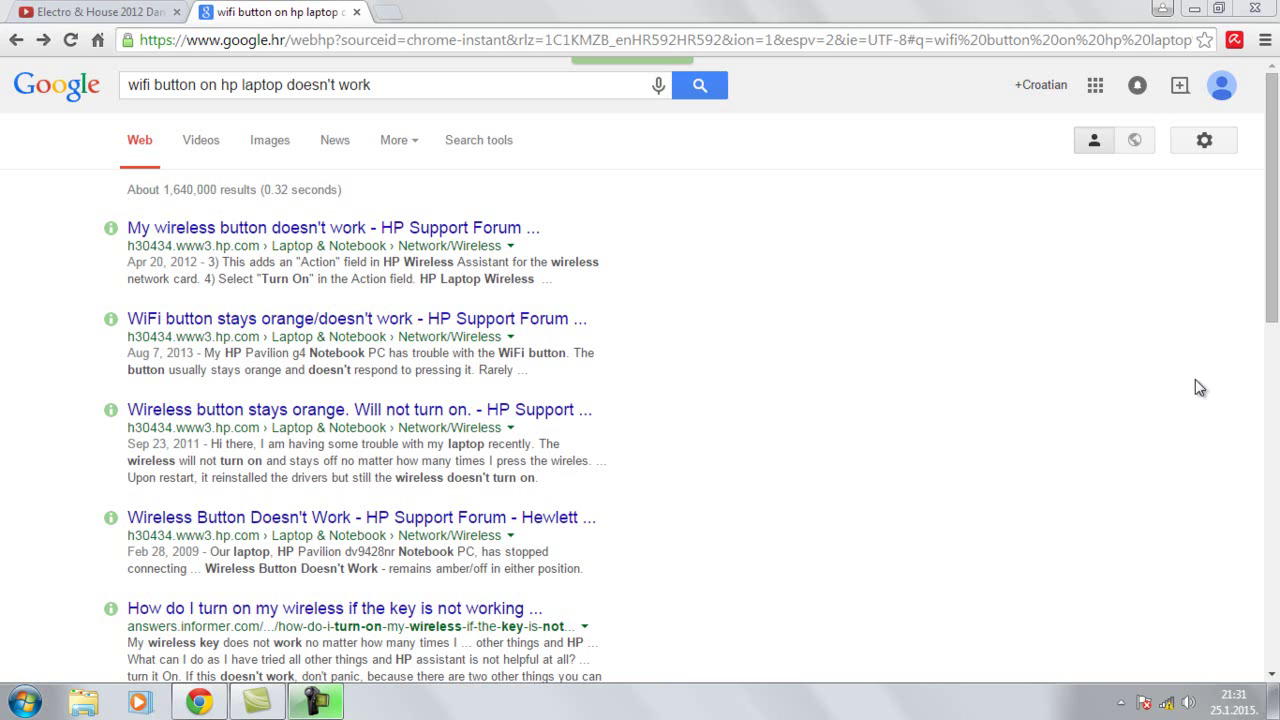
Delete the previous 'HP laptop wifi button not working' query from the search box
left_click_drag(505, 79, 113, 99)
key("BackSpace")
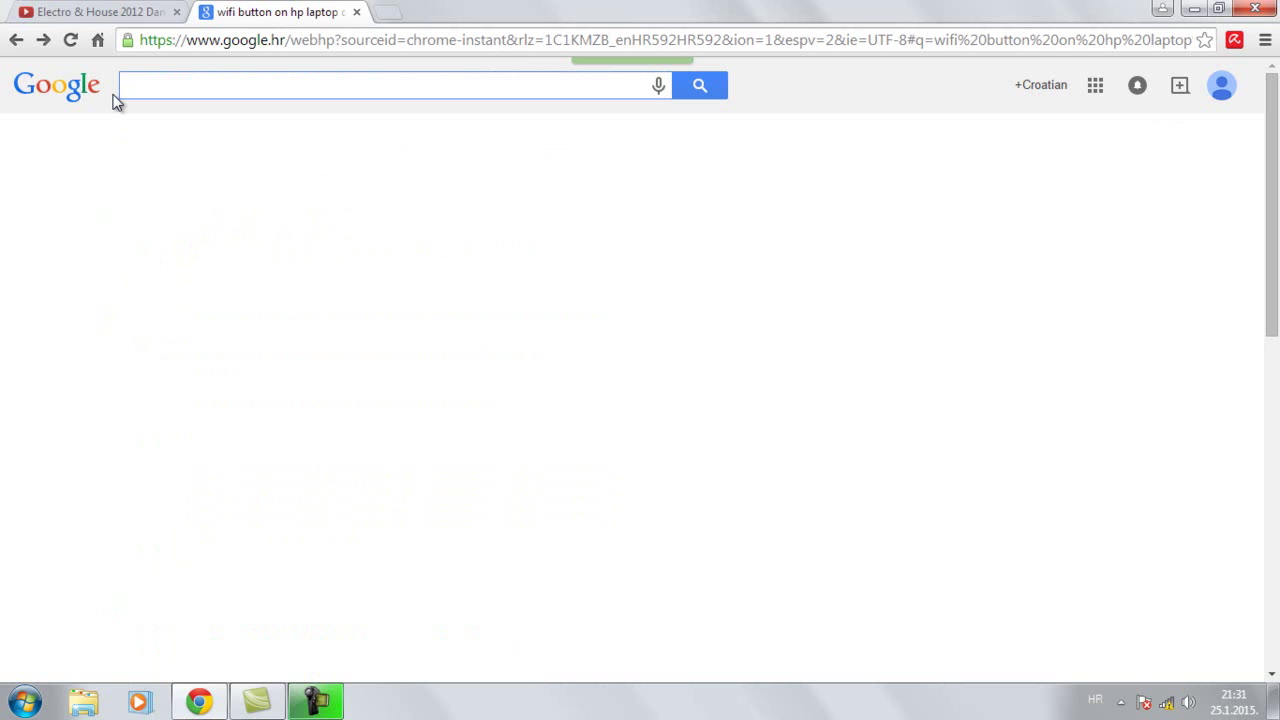
Search 'hp wireless assistant' and open HP's 'Installing and Using HP Wireless Assistant' page
type("h")
type("p")
key("Down")
key("Return")
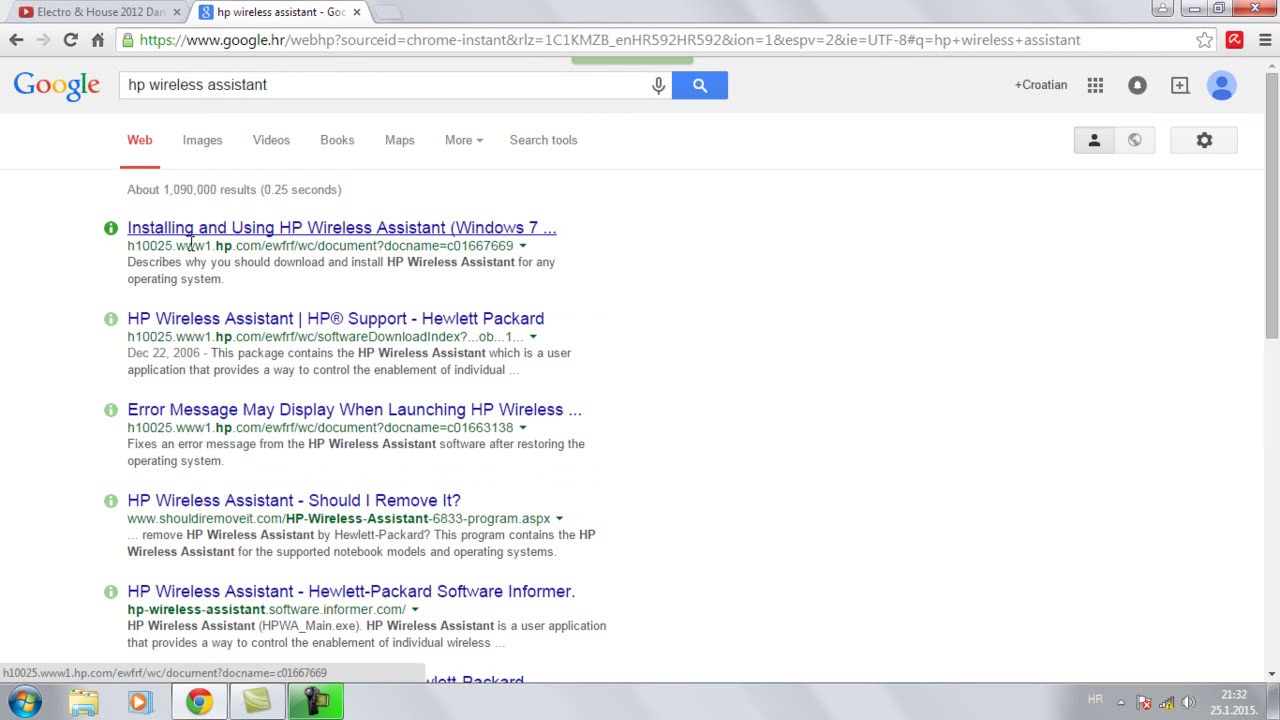
left_click(248, 232)
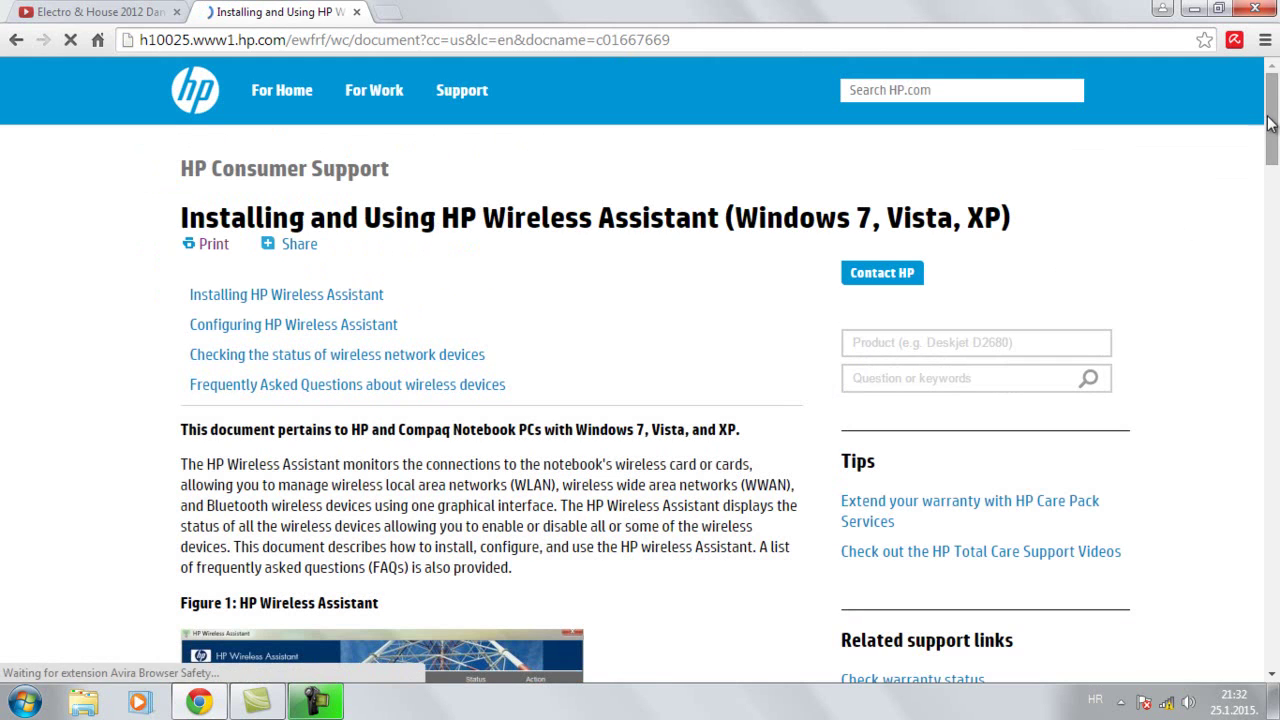
Skim the HP guide down to Figure 1 and back, then close Chrome
scroll(1275, 163, "down", 3)
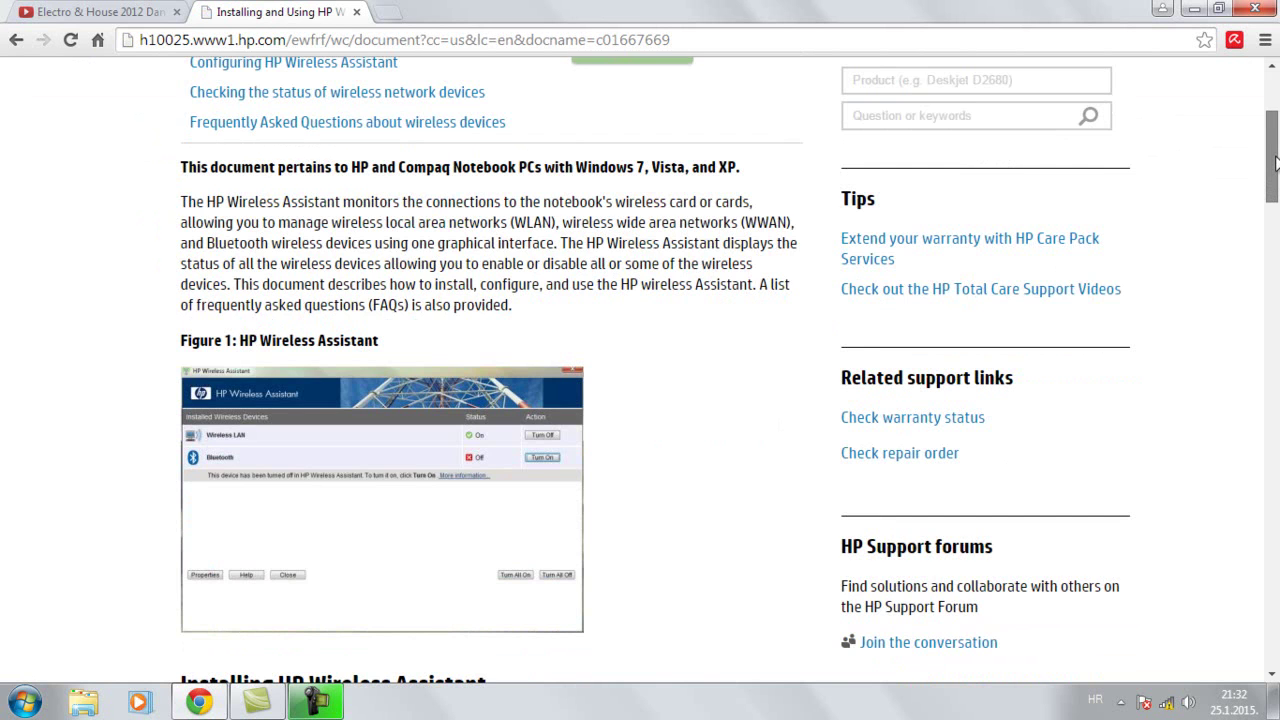
scroll(1275, 163, "up", 3)
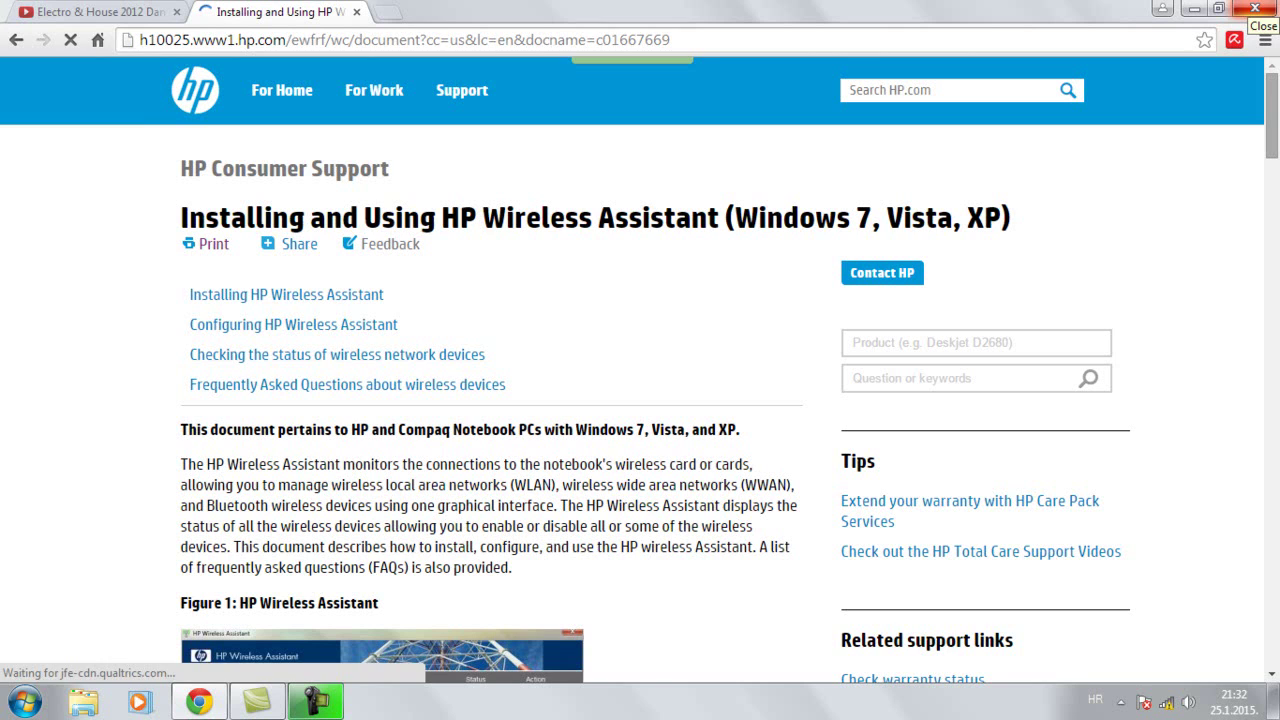
left_click(1255, 9)
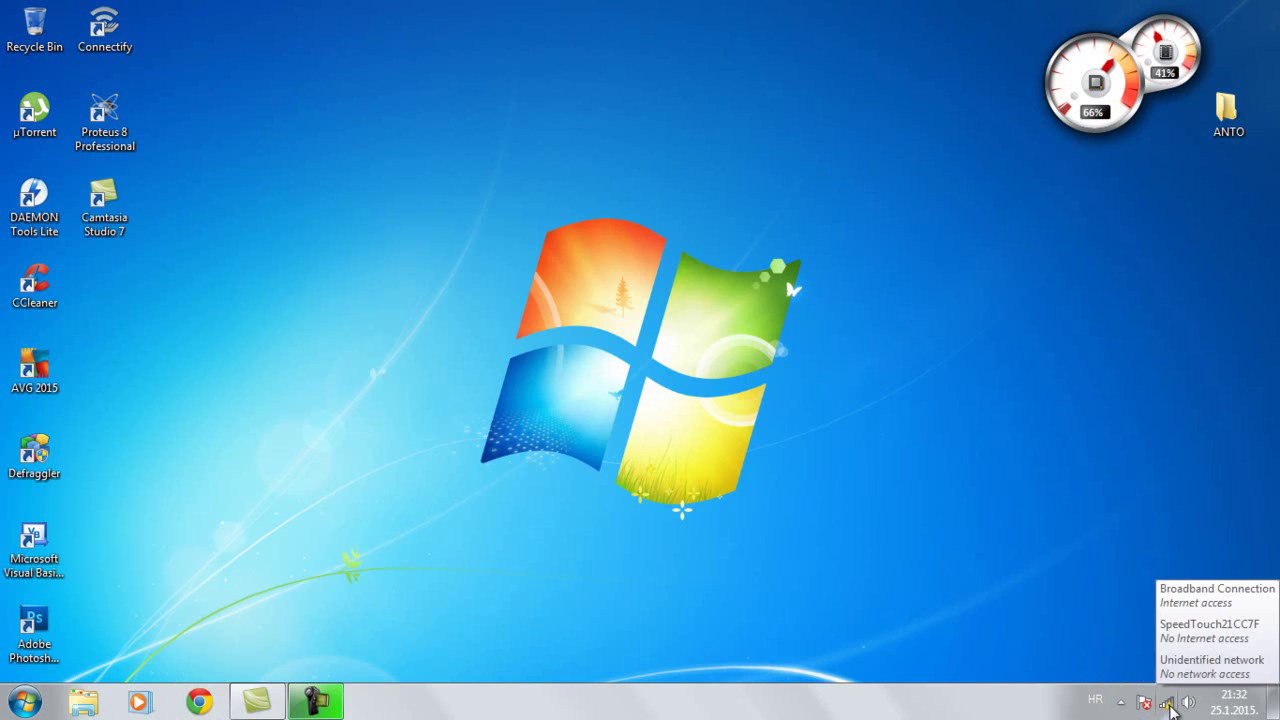
Turn off Wireless LAN from the tray's HP Wireless Assistant, dismiss the error, and reopen it
left_click(1121, 702)
left_click(1119, 575)
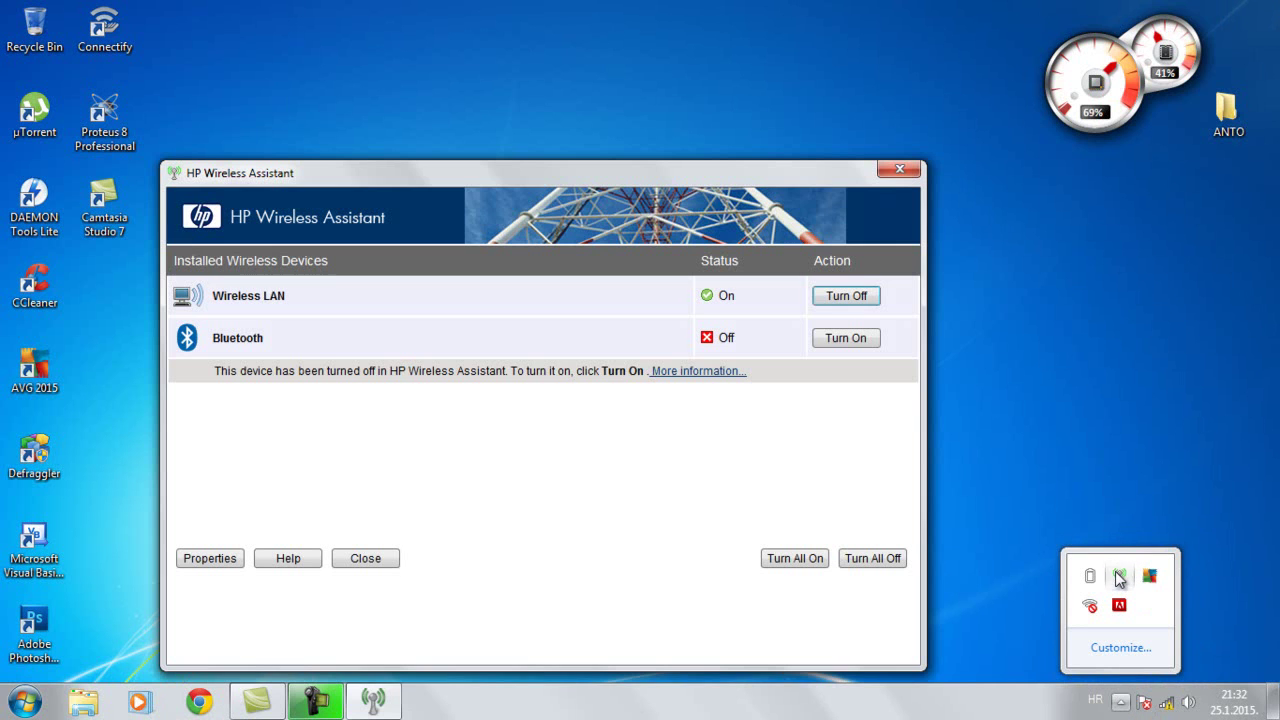
left_click(862, 296)
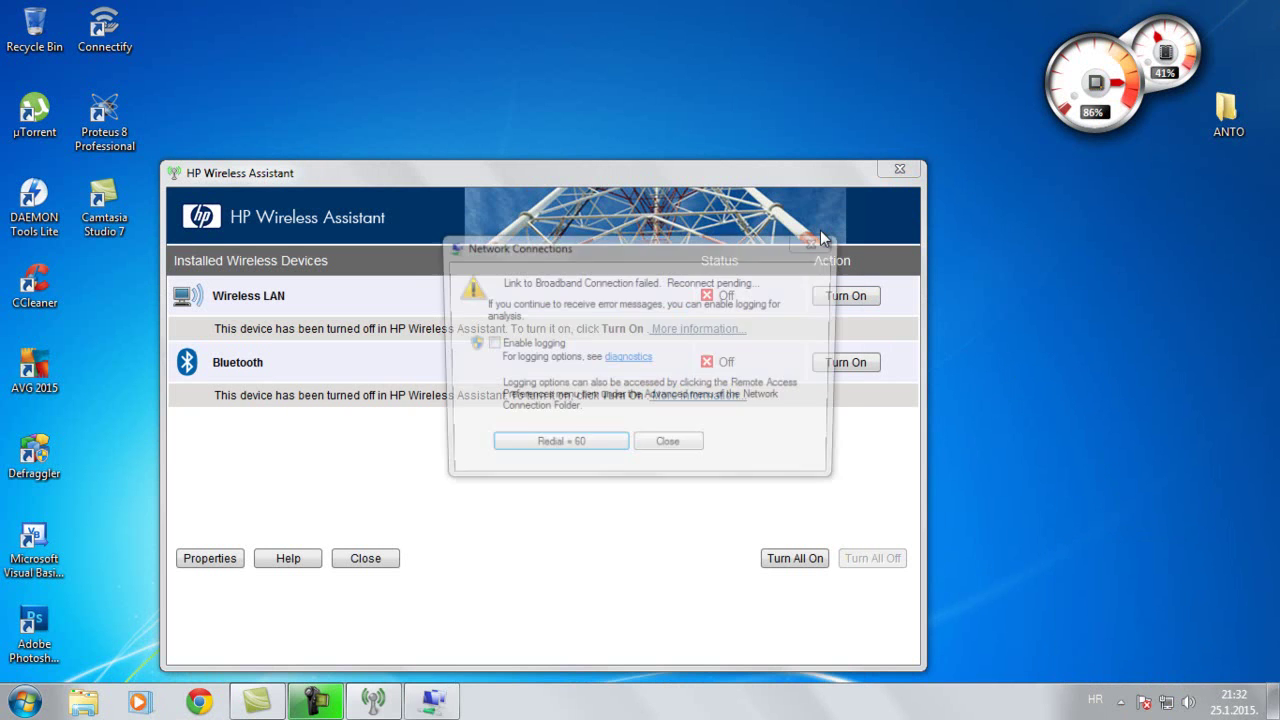
left_click(669, 448)
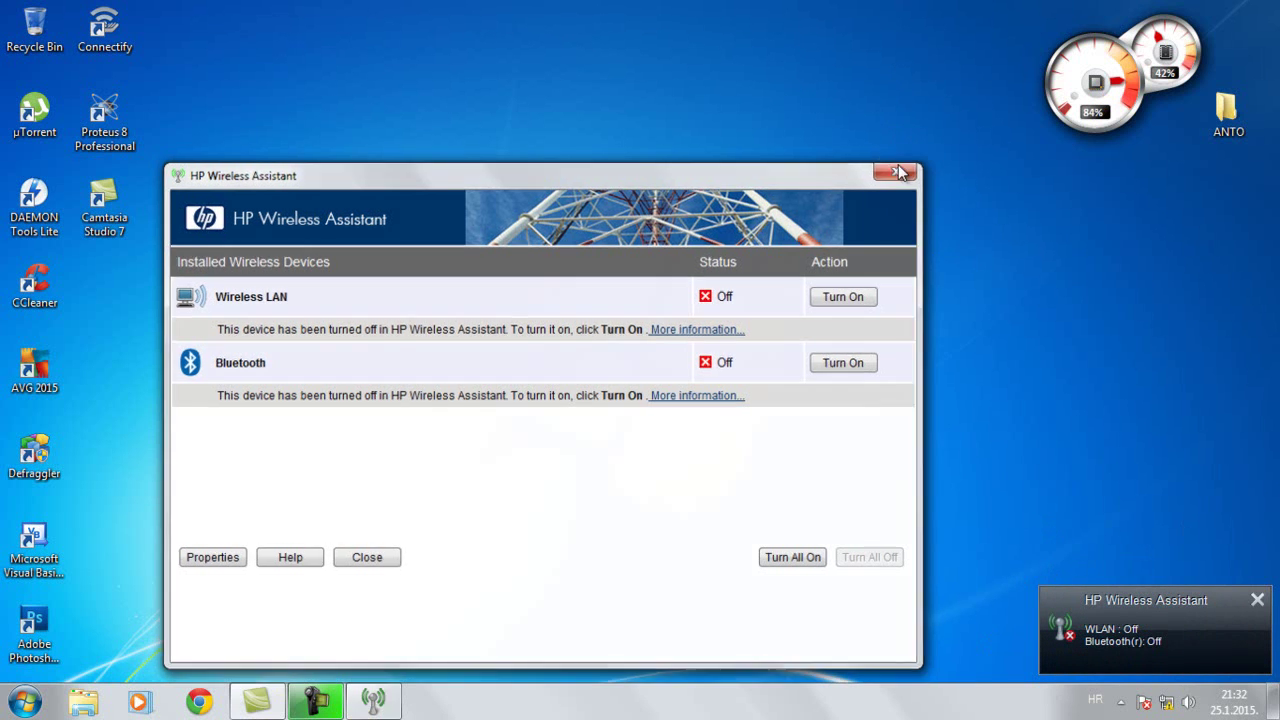
left_click(898, 166)
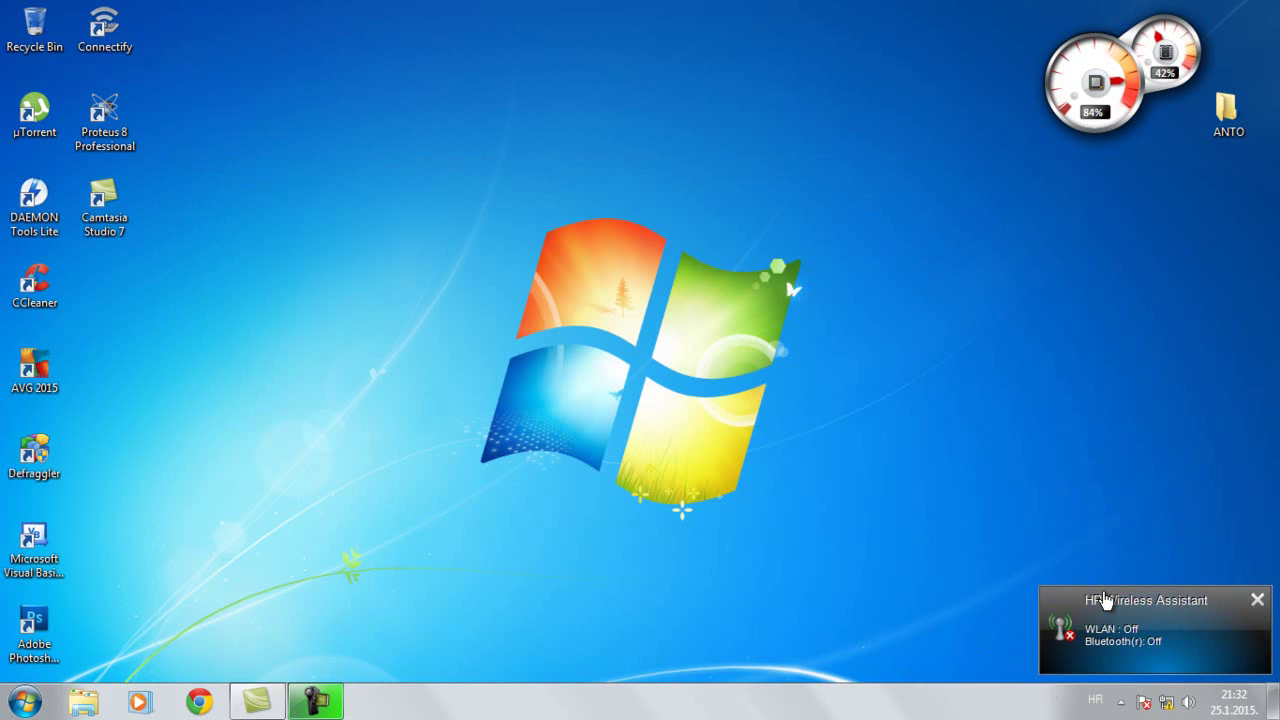
left_click(1104, 600)
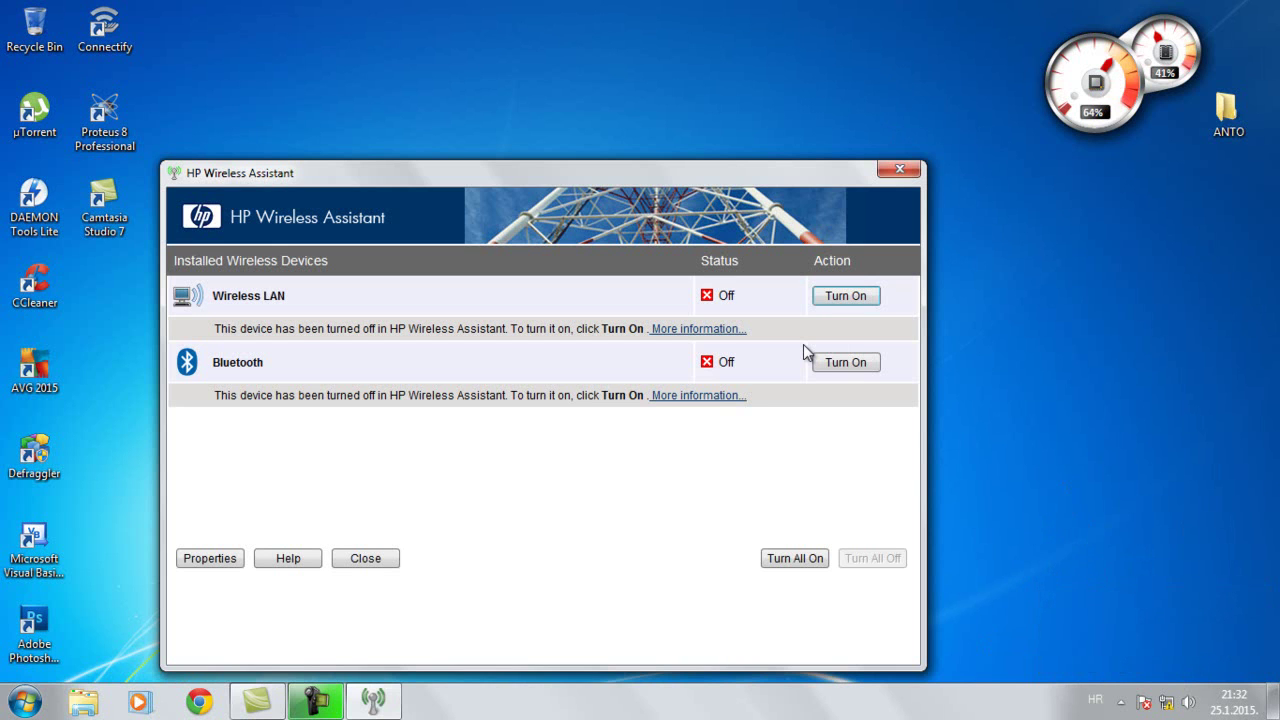
Turn Wireless LAN on and confirm the laptop joined SpeedTouch21CC7F in the network list
left_click(1165, 703)
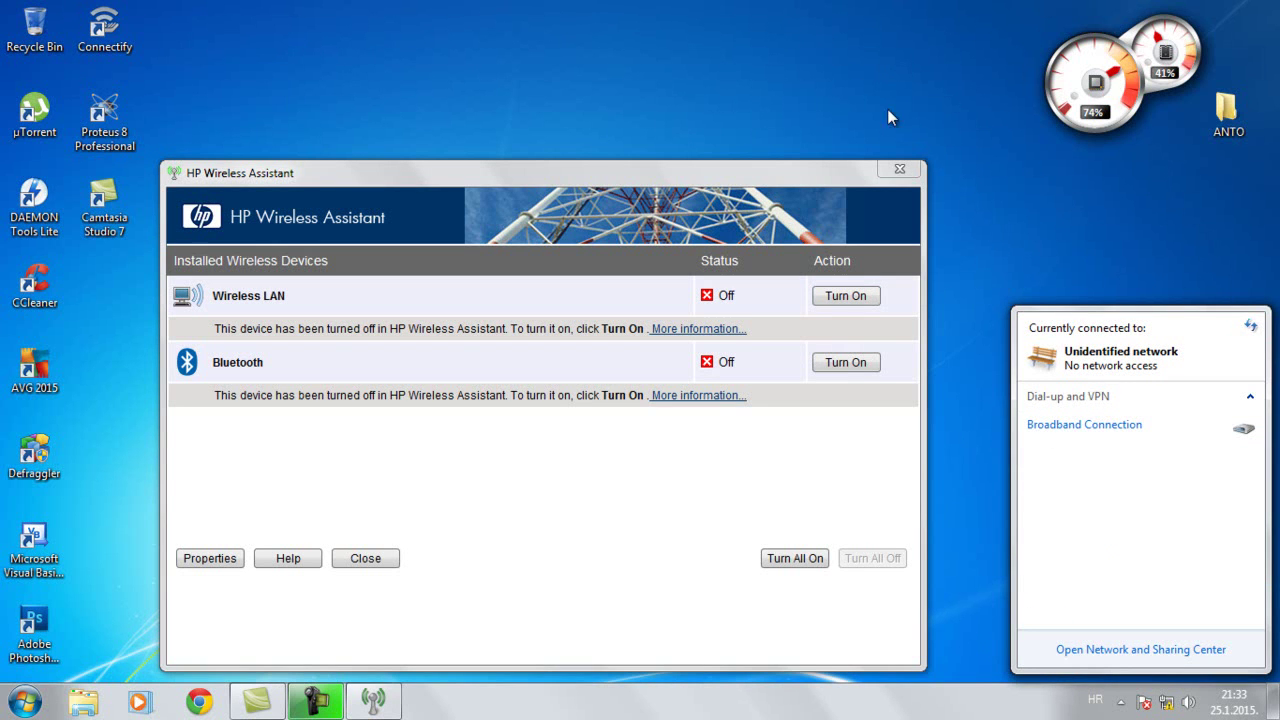
left_click(824, 302)
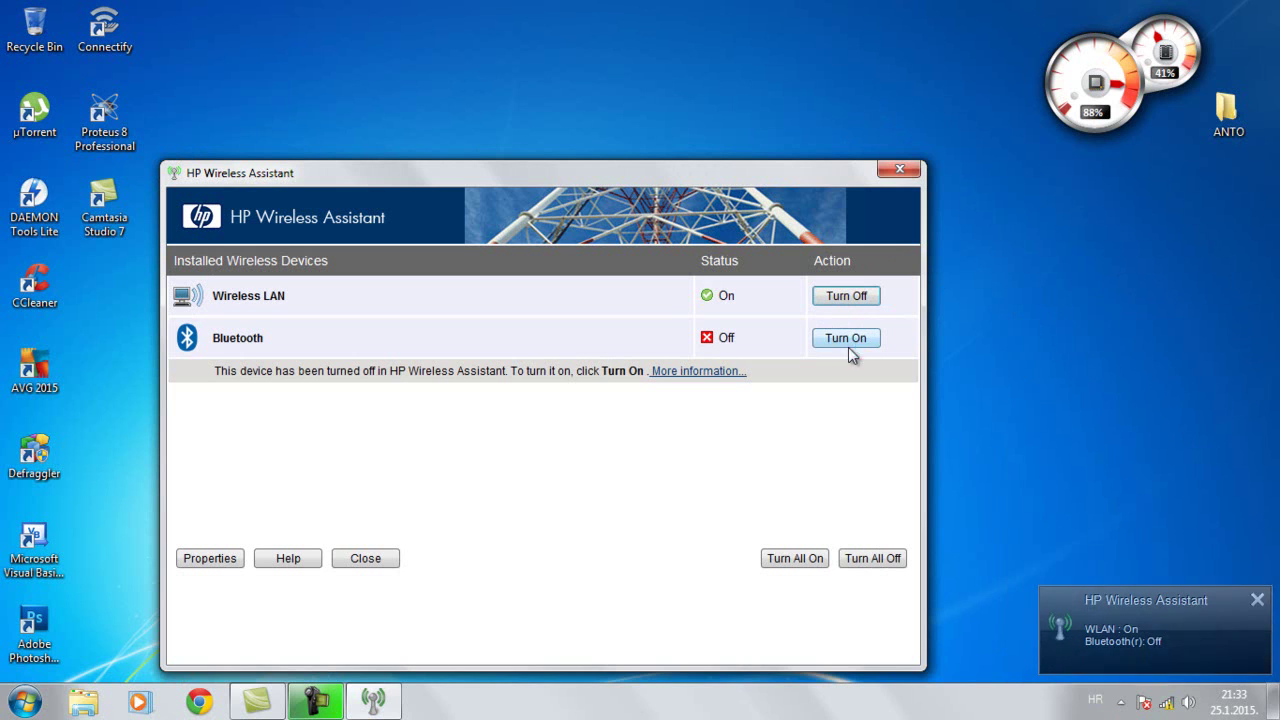
left_click(1170, 710)
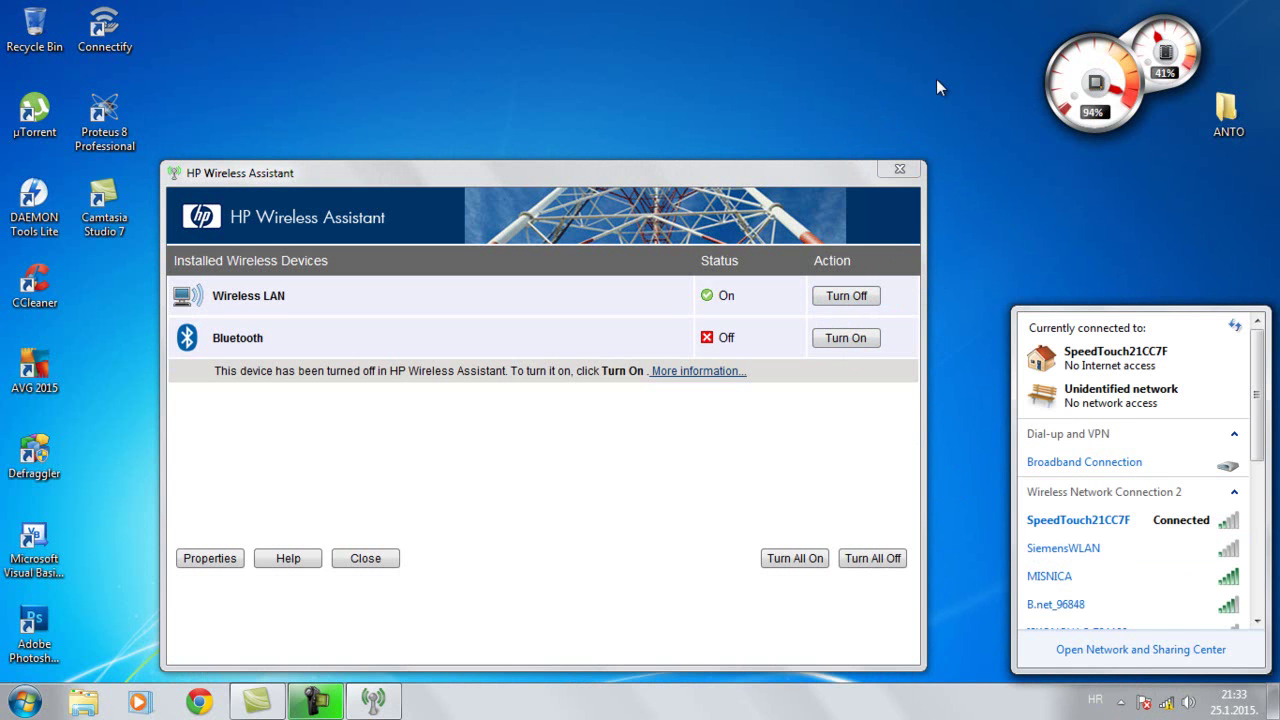
left_click(910, 122)
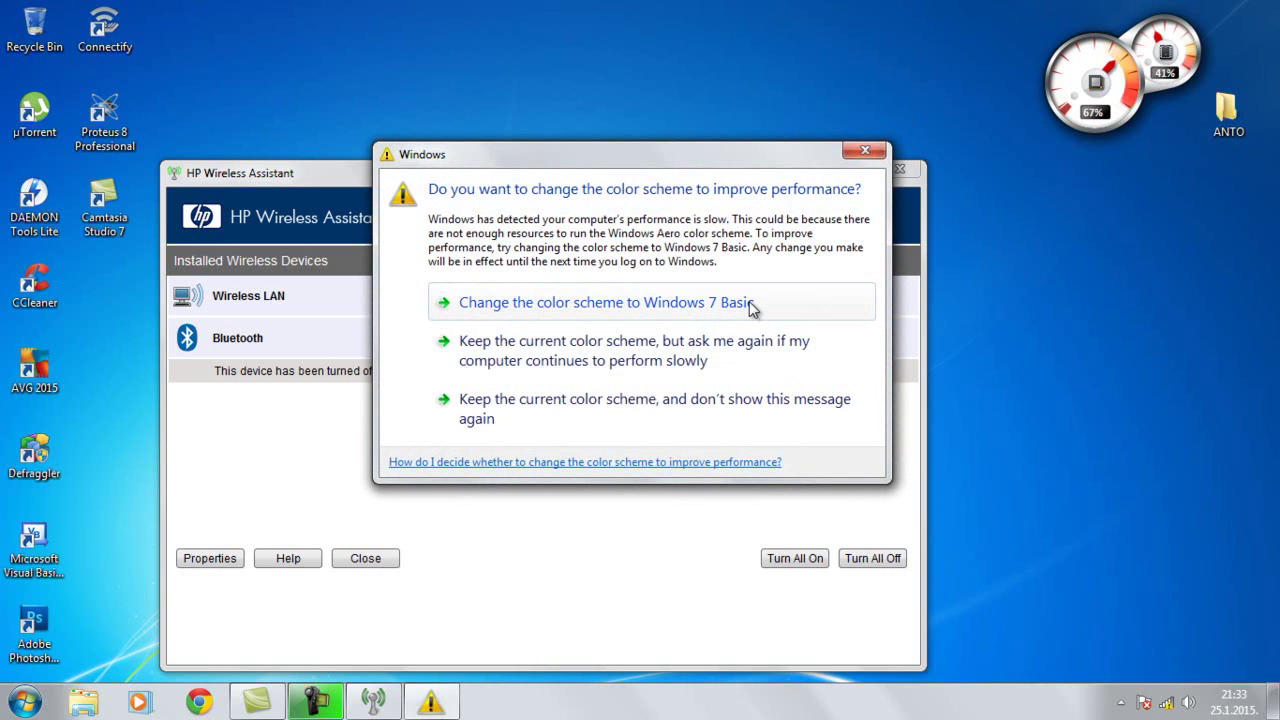
Close the Windows color scheme performance prompt
left_click(846, 151)
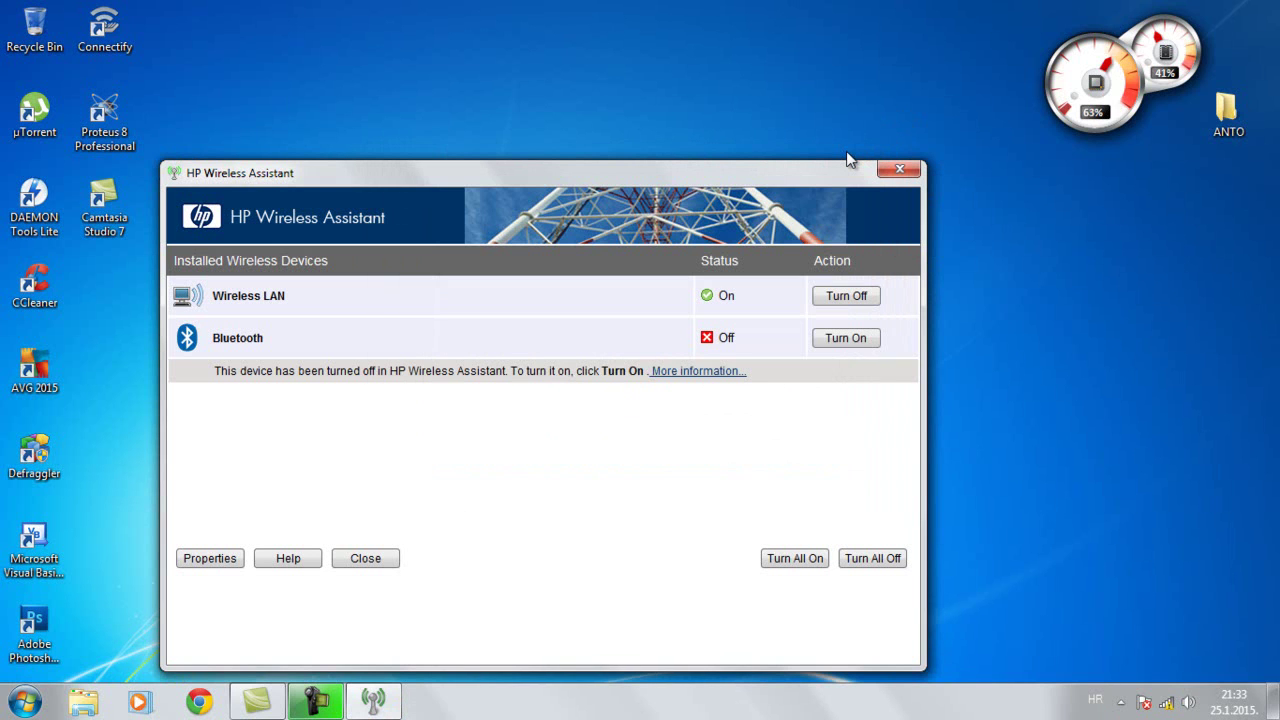